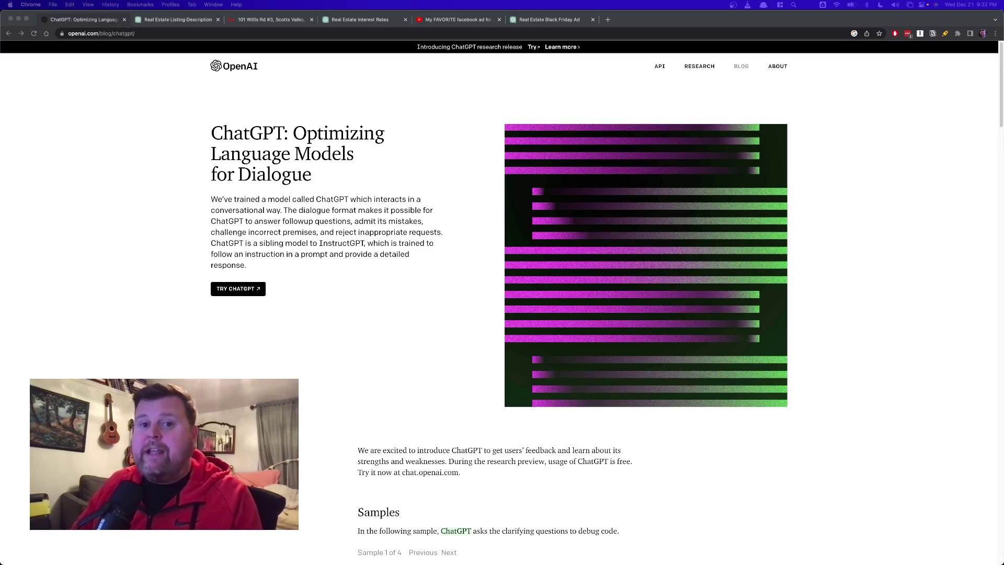
Read the 101 Willis Rd #3 property description, then switch to the ChatGPT rewrite chat.
left_click(200, 140)
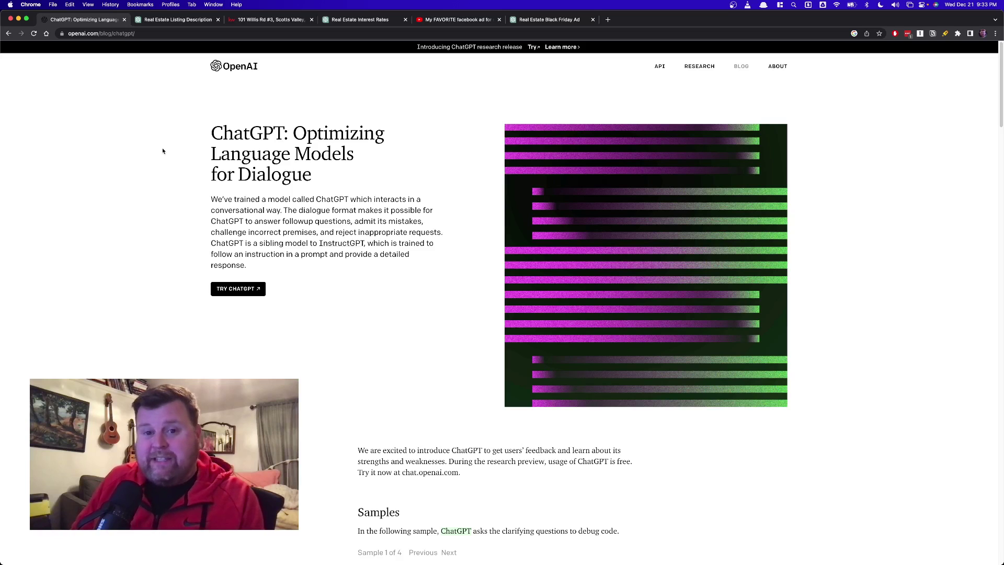
left_click(281, 22)
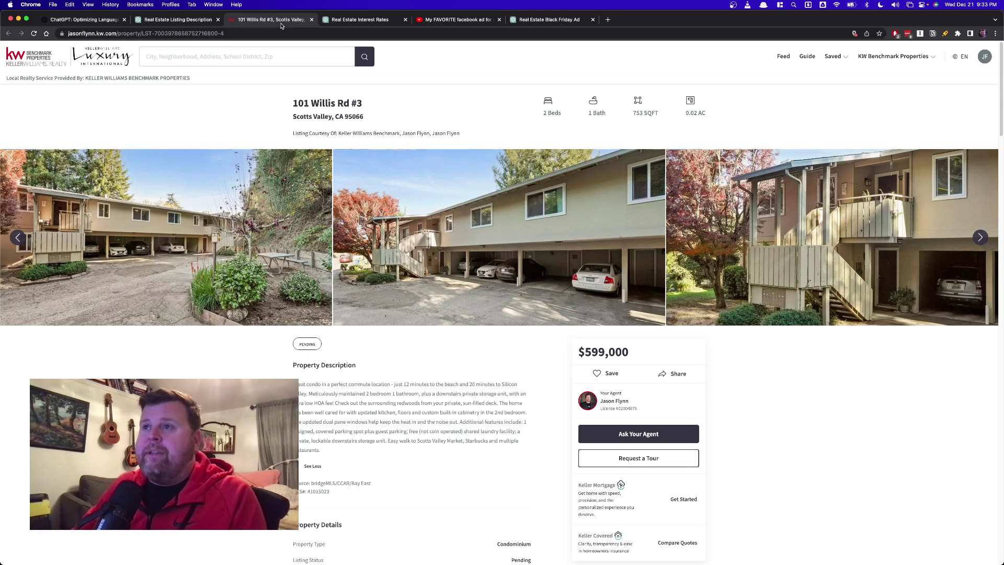
left_click_drag(294, 384, 400, 452)
left_click(408, 451)
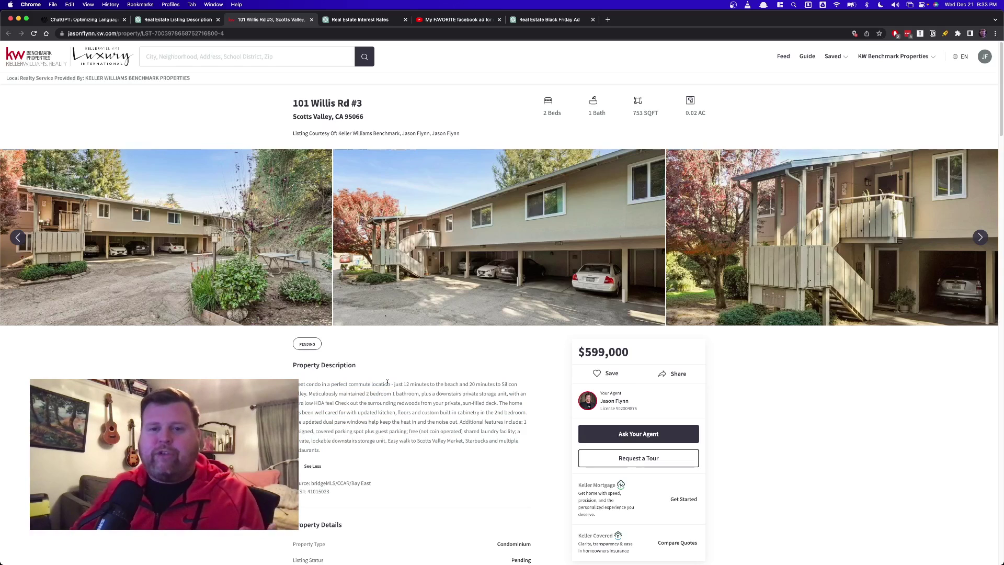
left_click_drag(333, 452, 295, 384)
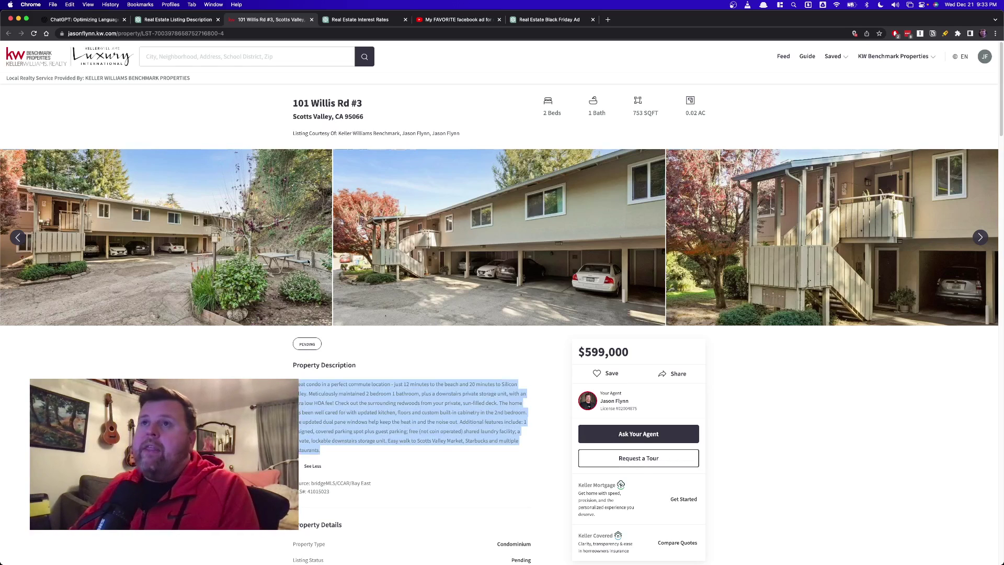
left_click(188, 22)
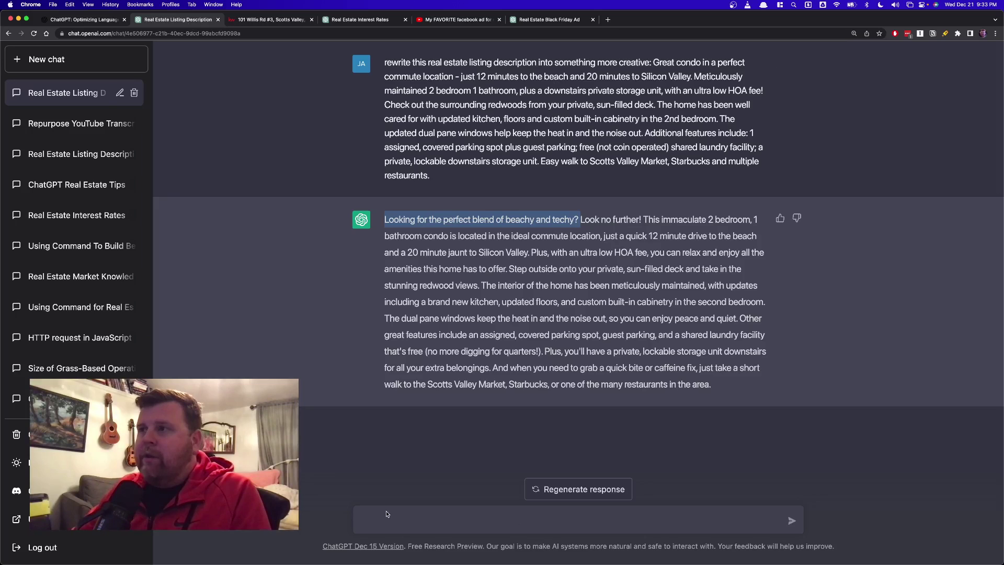
left_click(427, 520)
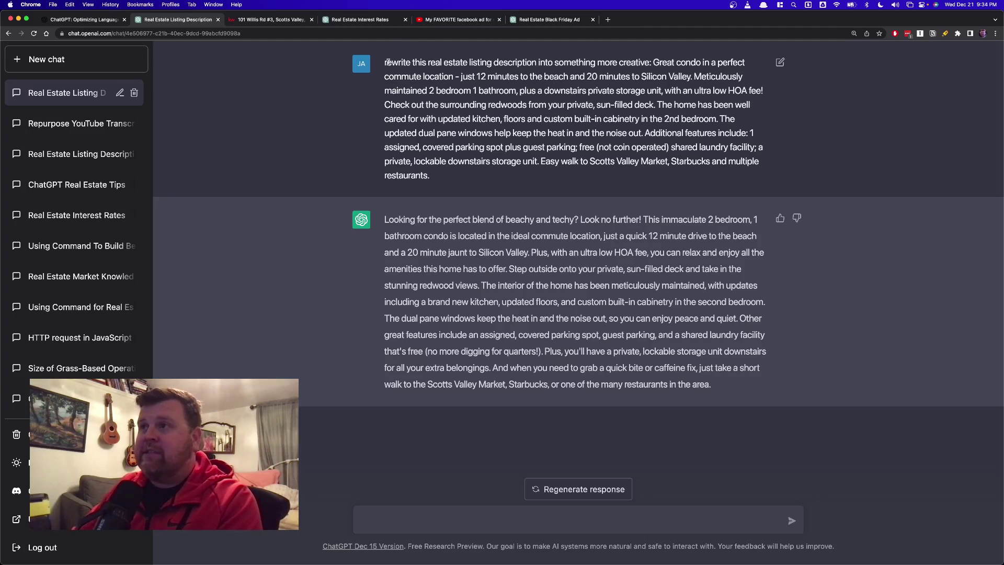
left_click_drag(384, 62, 688, 162)
left_click(654, 62)
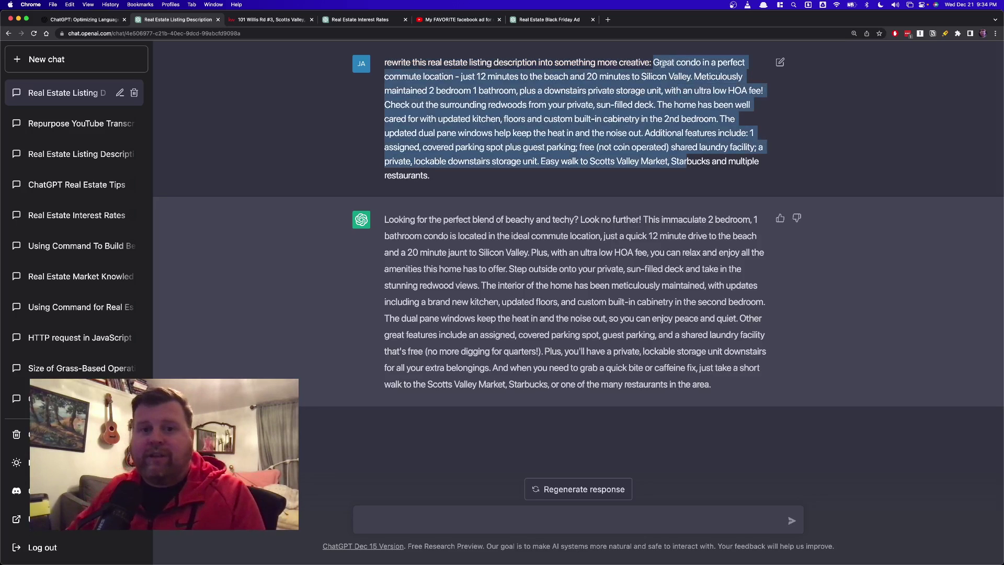
left_click(642, 102)
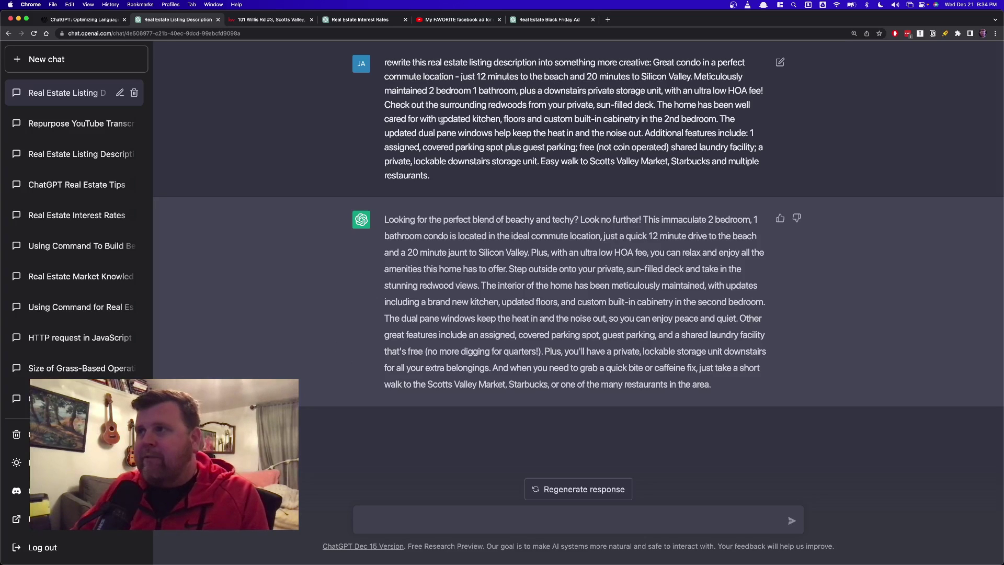
left_click_drag(565, 148, 751, 149)
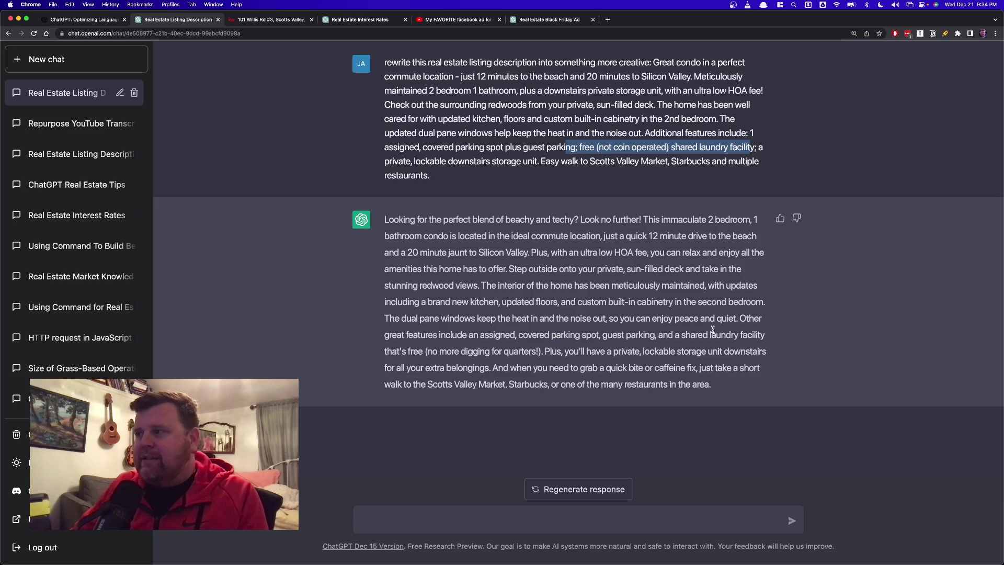
left_click_drag(657, 336, 551, 359)
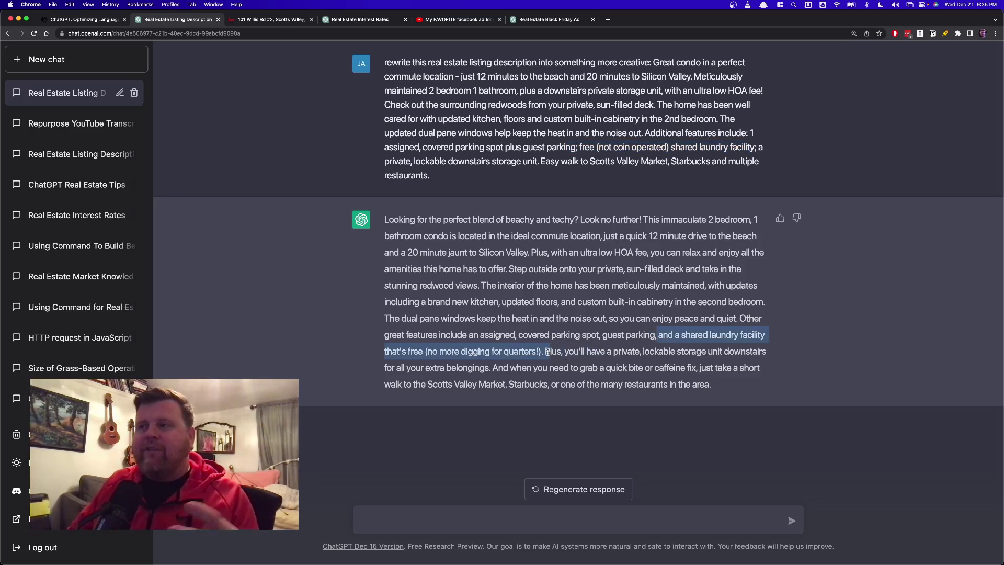
left_click(547, 351)
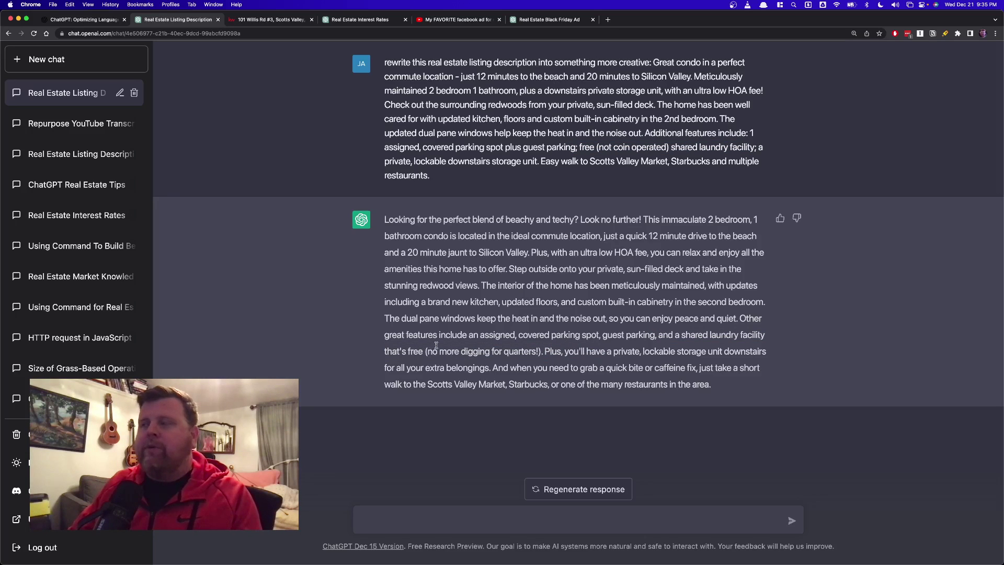
left_click_drag(598, 148, 685, 148)
left_click_drag(425, 351, 538, 346)
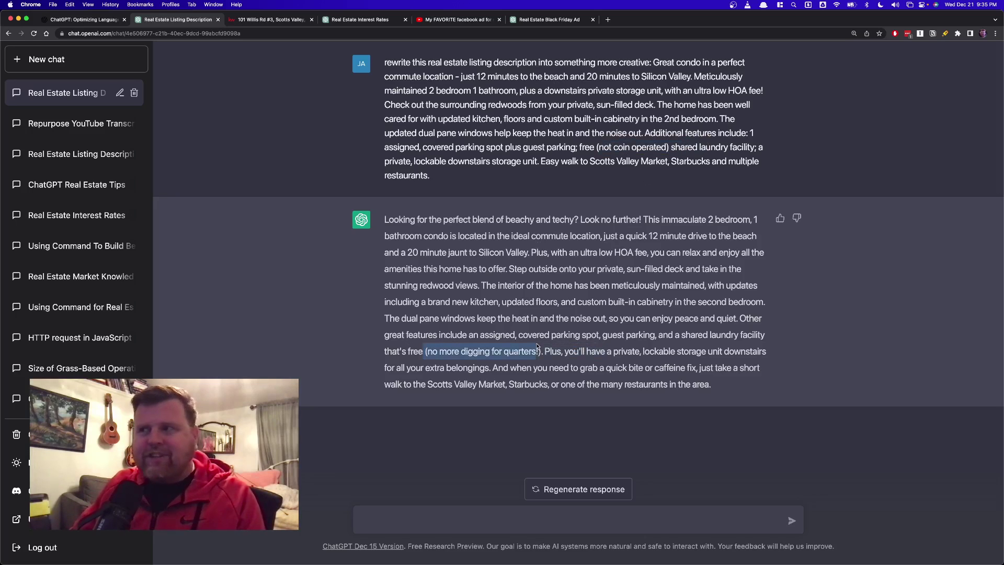
left_click(537, 346)
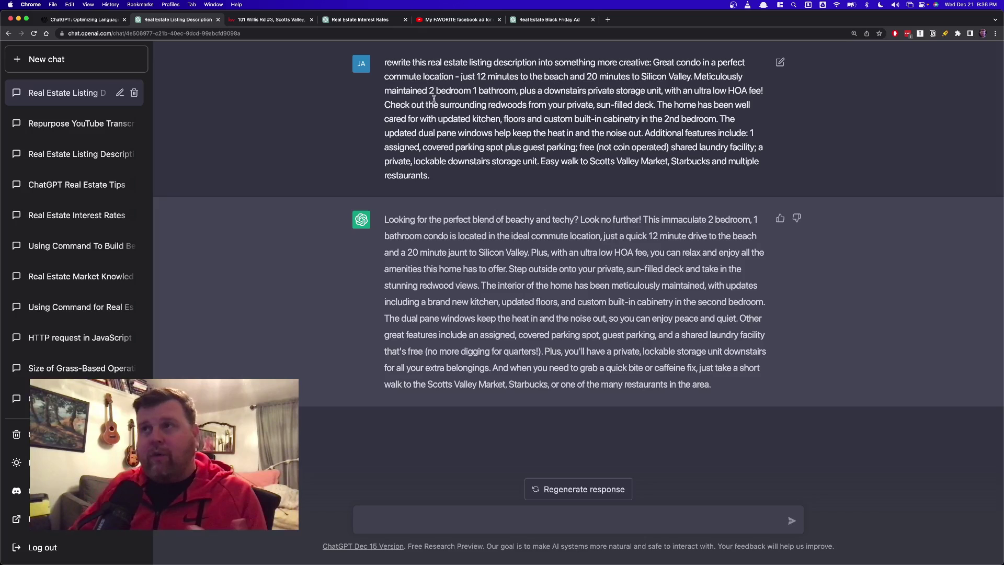
Open the Real Estate Interest Rates chat and read the prompt, greeting and first rates point.
left_click(372, 21)
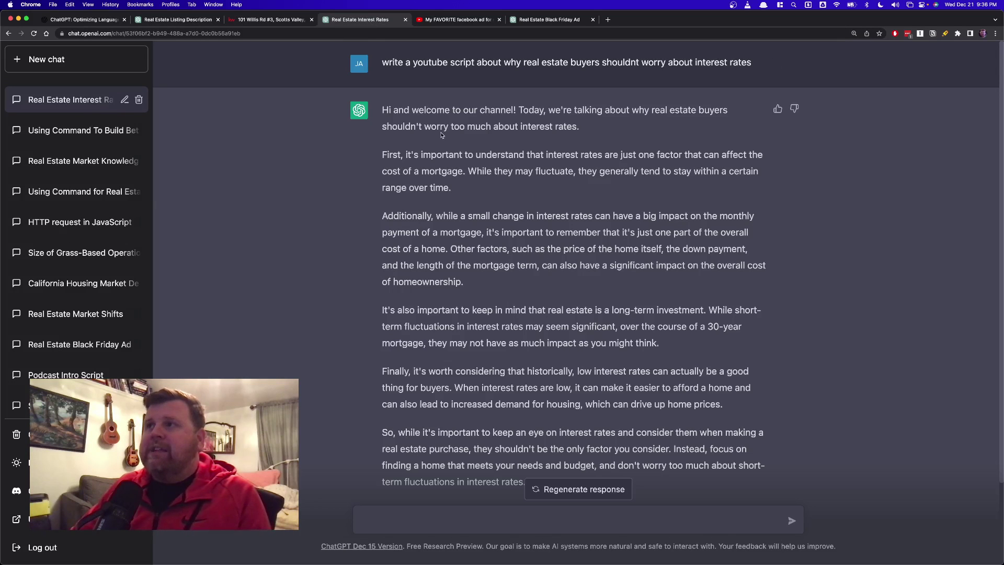
left_click_drag(385, 61, 684, 62)
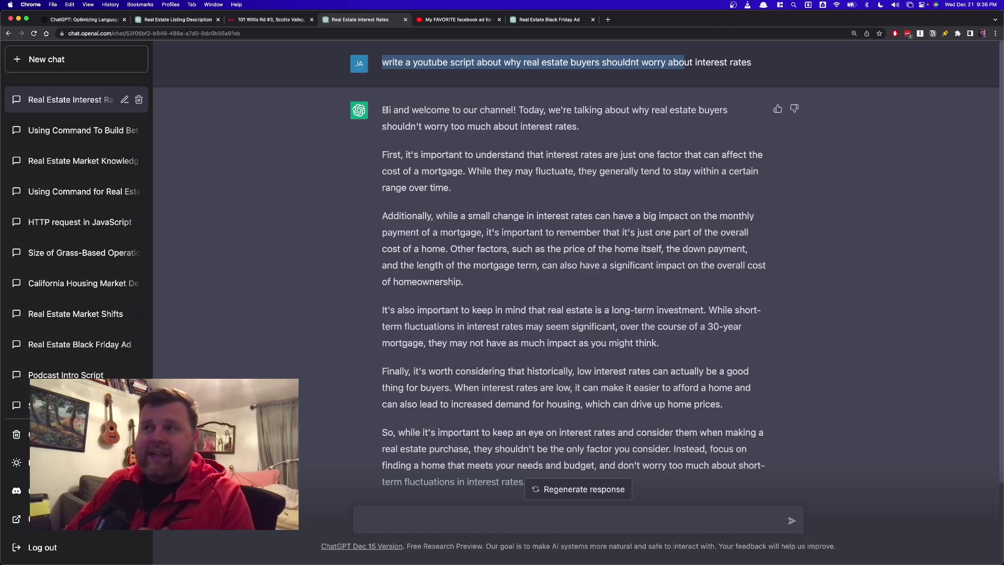
left_click_drag(382, 109, 528, 124)
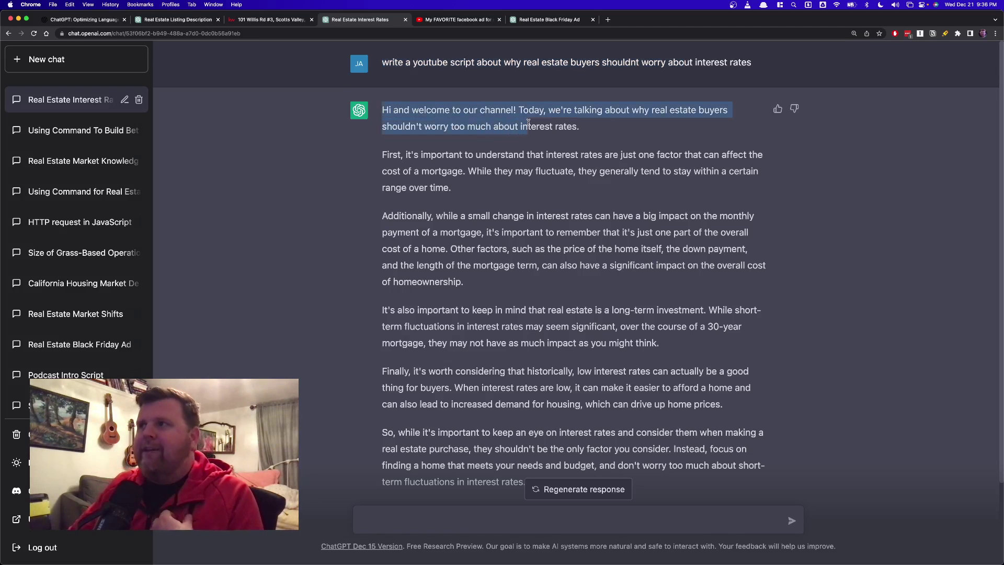
left_click(529, 110)
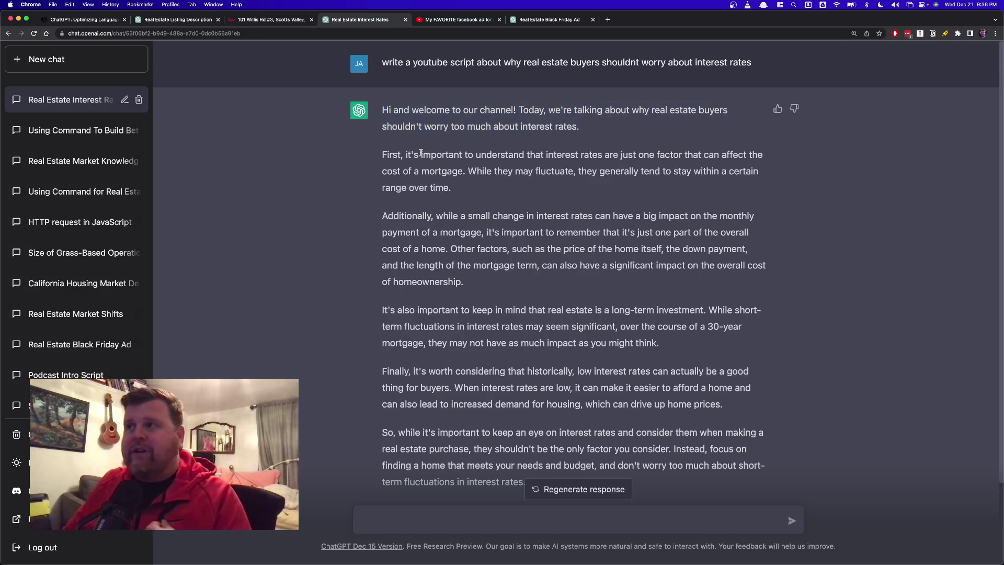
left_click_drag(399, 155, 501, 194)
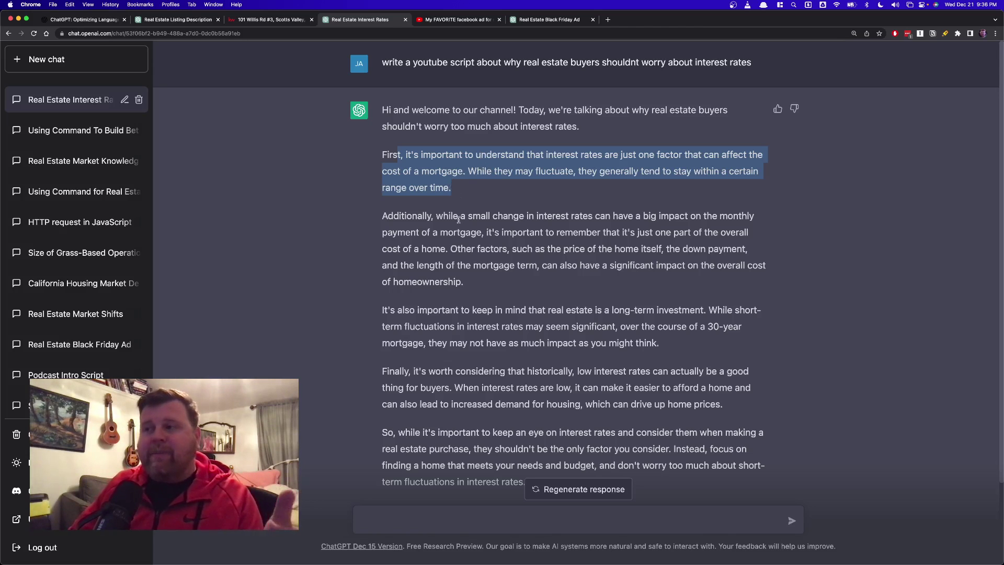
left_click(497, 393)
scroll(497, 390, "down", 1)
scroll(496, 382, "down", 3)
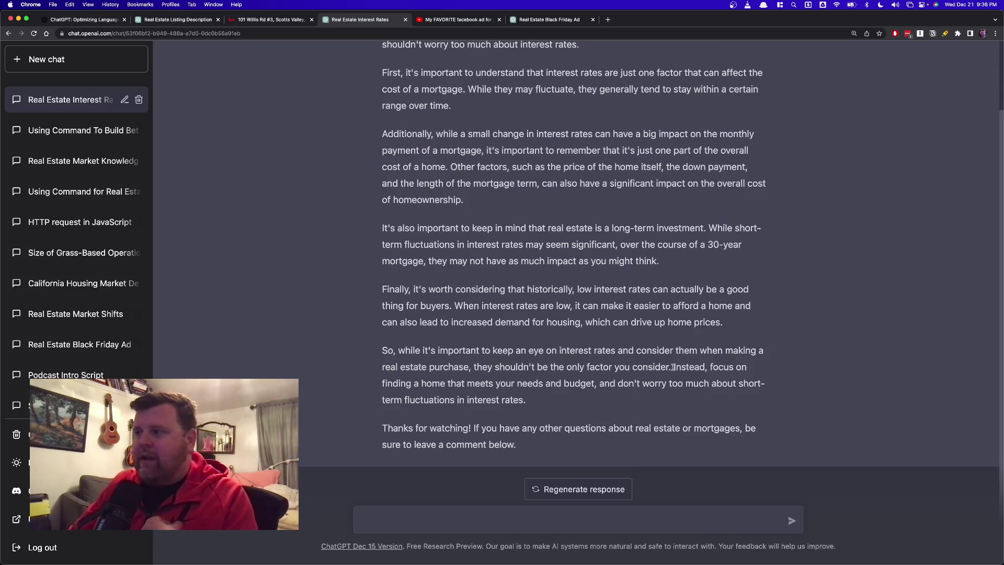
left_click_drag(674, 367, 751, 368)
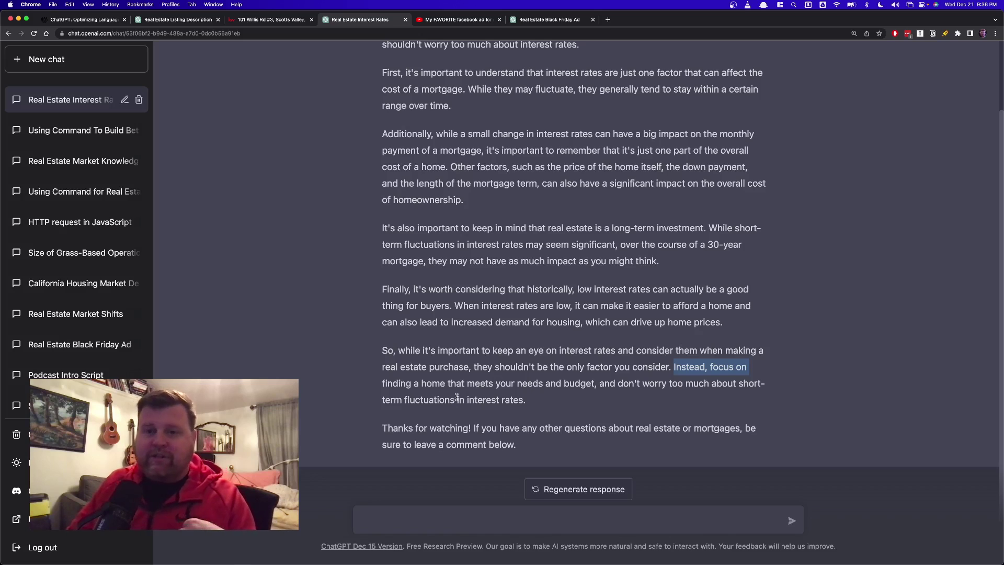
left_click_drag(686, 367, 689, 396)
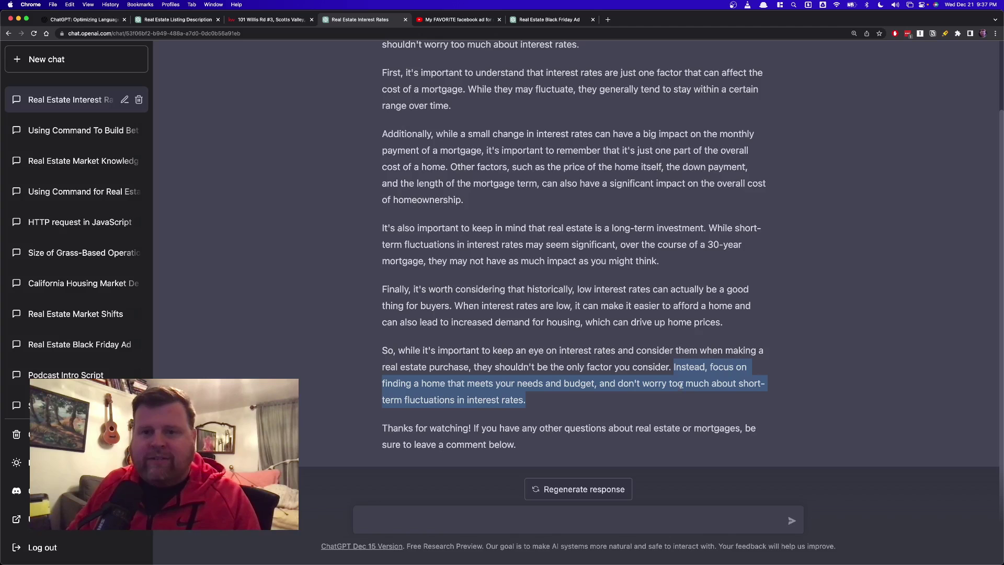
left_click(670, 379)
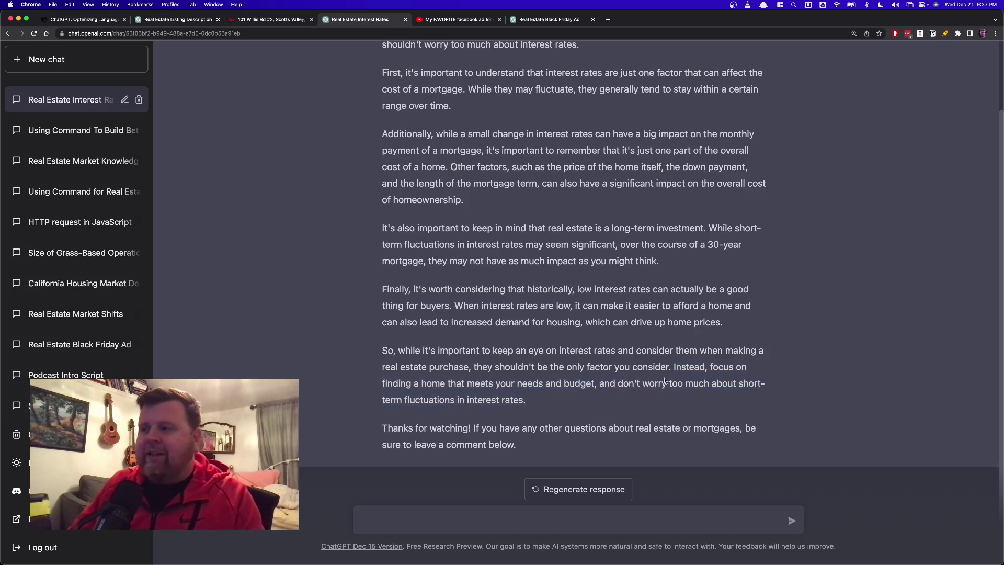
left_click_drag(506, 383, 540, 385)
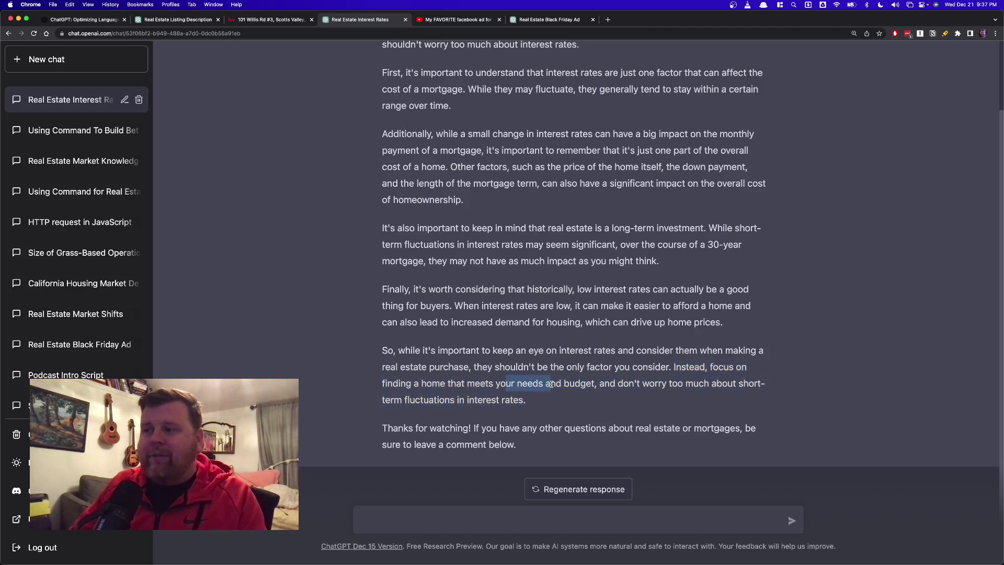
double_click(575, 384)
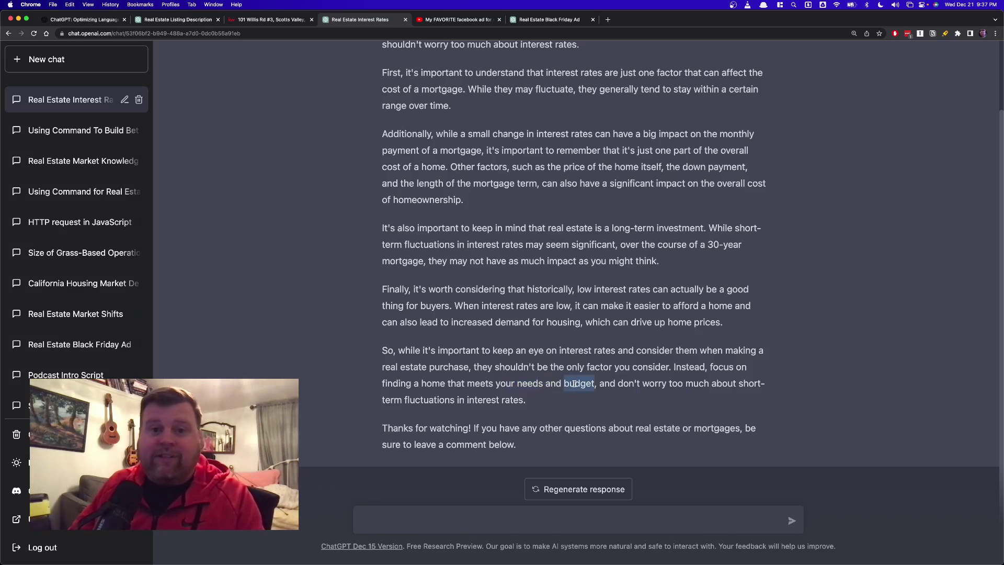
left_click(575, 383)
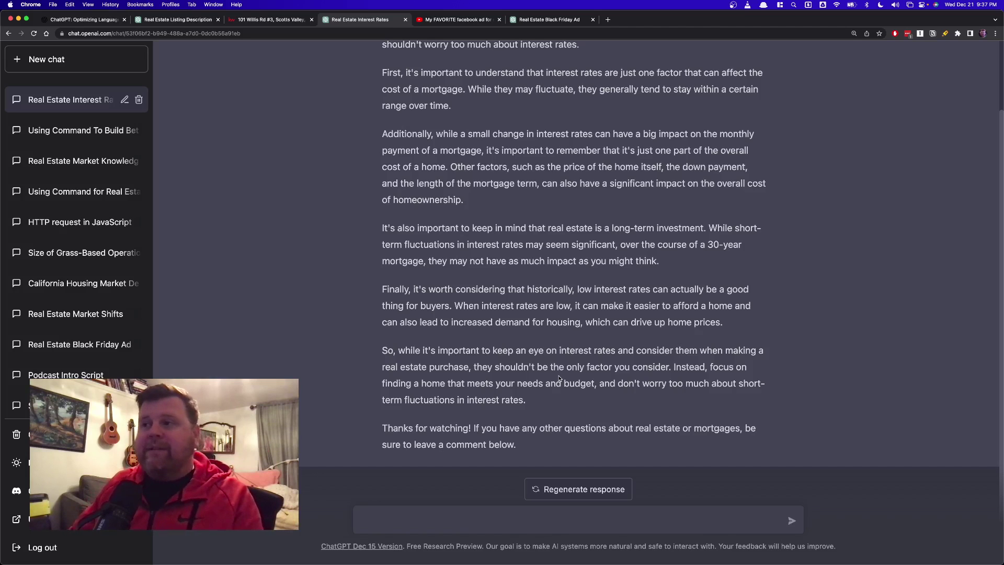
scroll(578, 270, "up", 2)
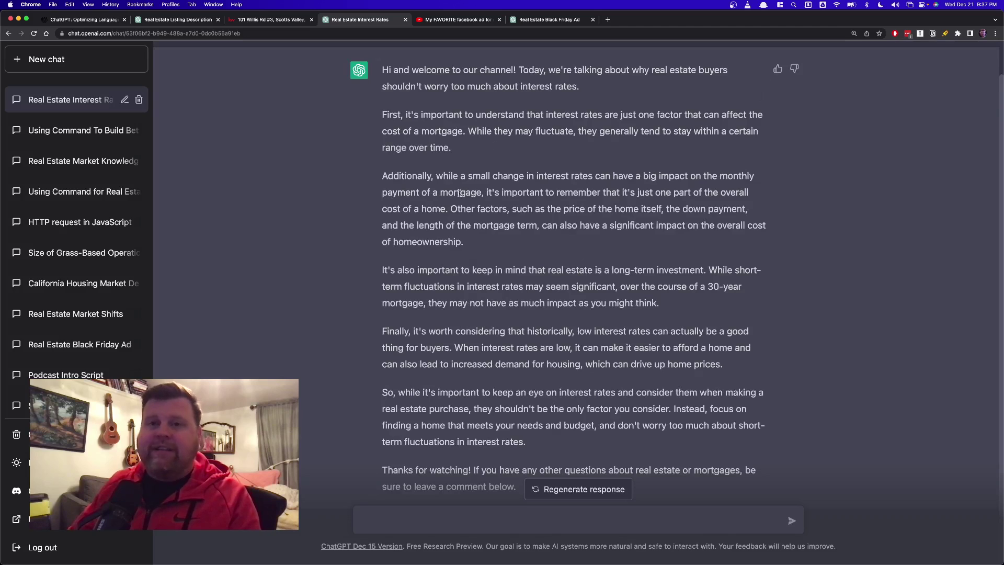
scroll(469, 238, "down", 1)
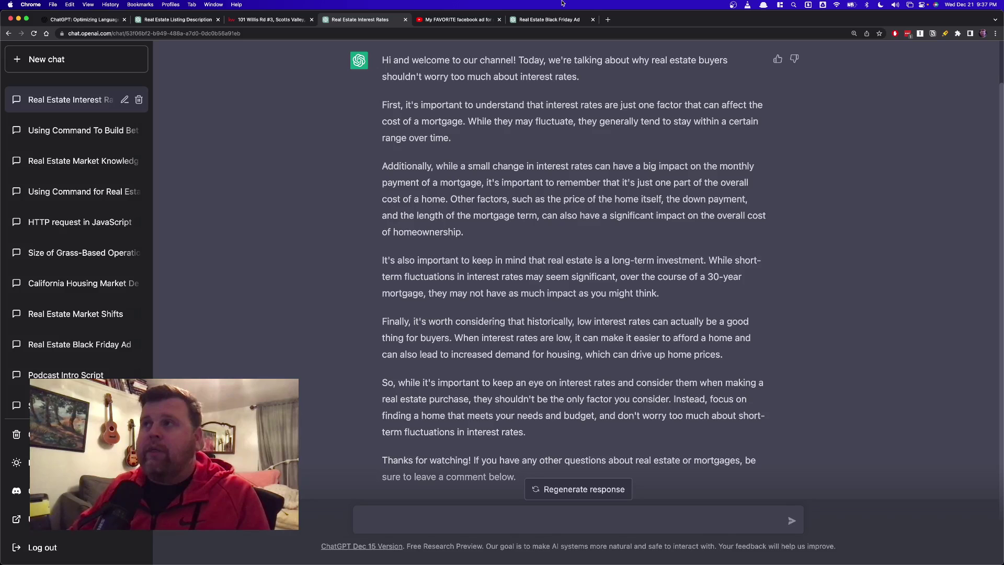
Hide the Facebook ad video's transcript timestamps and select the entire transcript text.
left_click(463, 20)
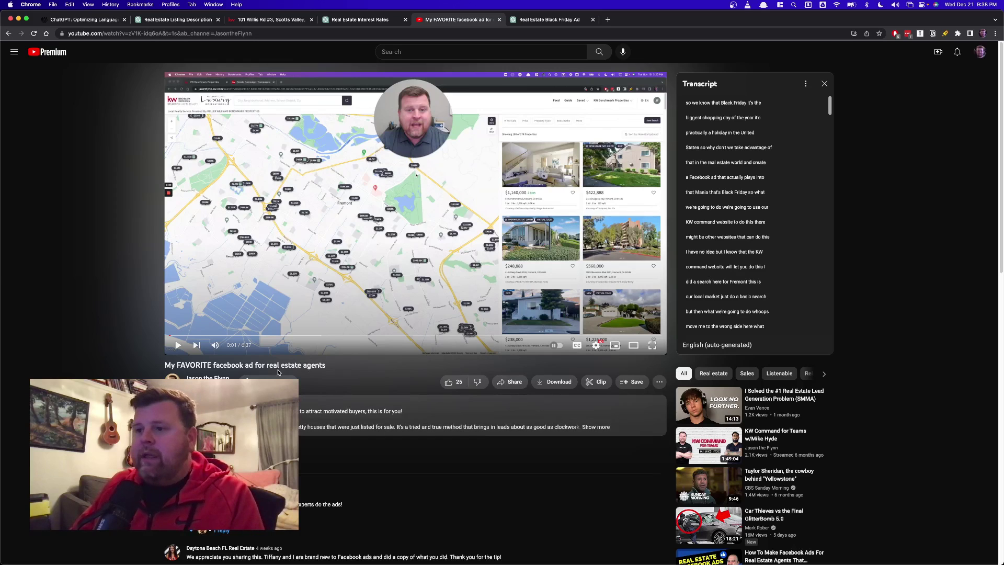
left_click(660, 383)
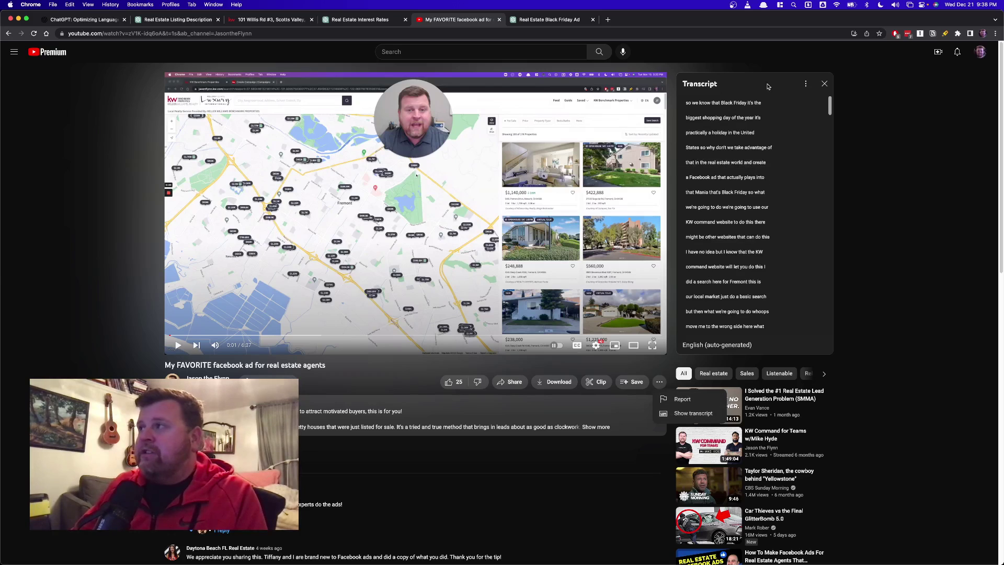
left_click(804, 83)
left_click(808, 101)
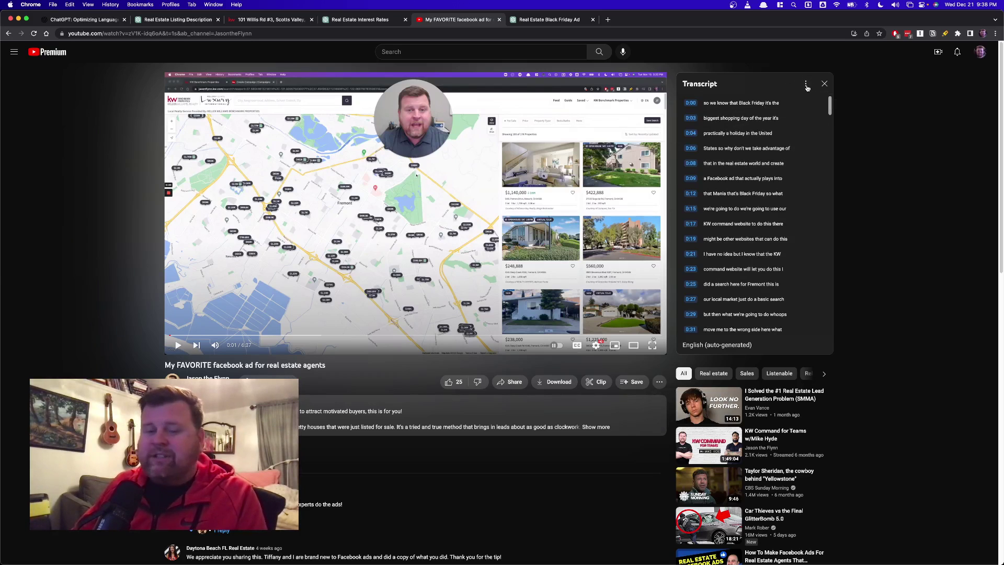
left_click(806, 84)
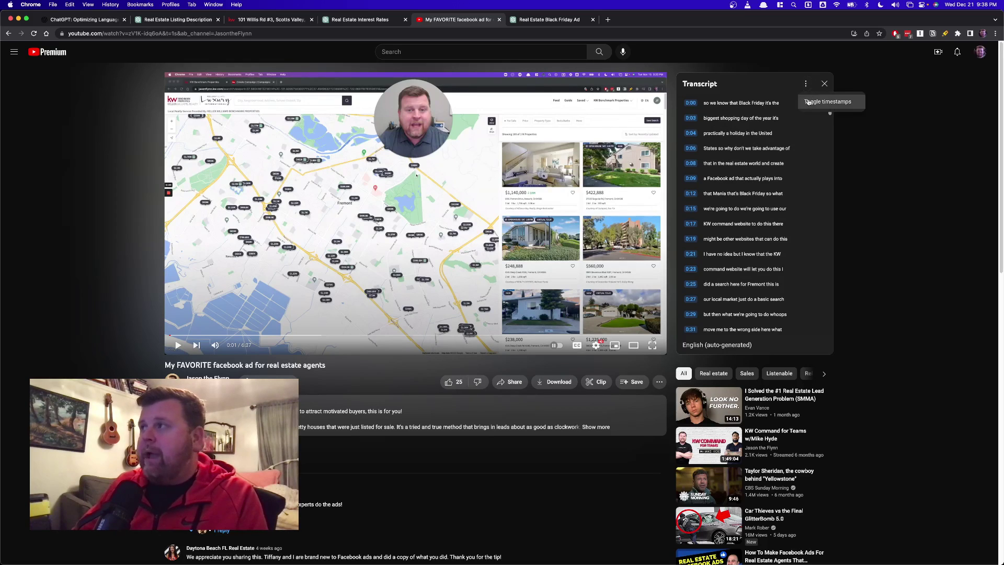
left_click(816, 101)
left_click_drag(682, 104, 773, 314)
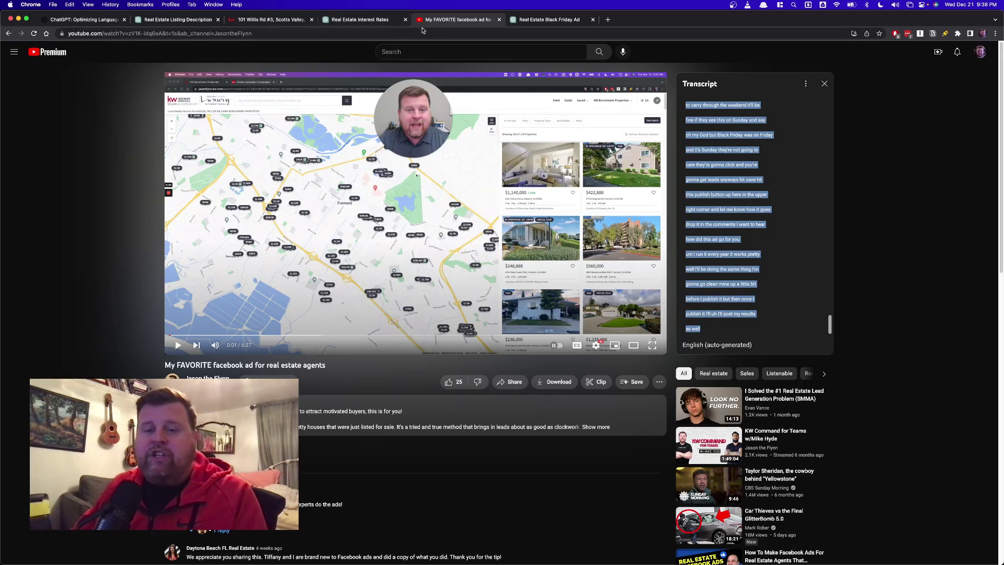
Open the Real Estate Black Friday Ad chat and scroll past the pasted transcript.
left_click(528, 21)
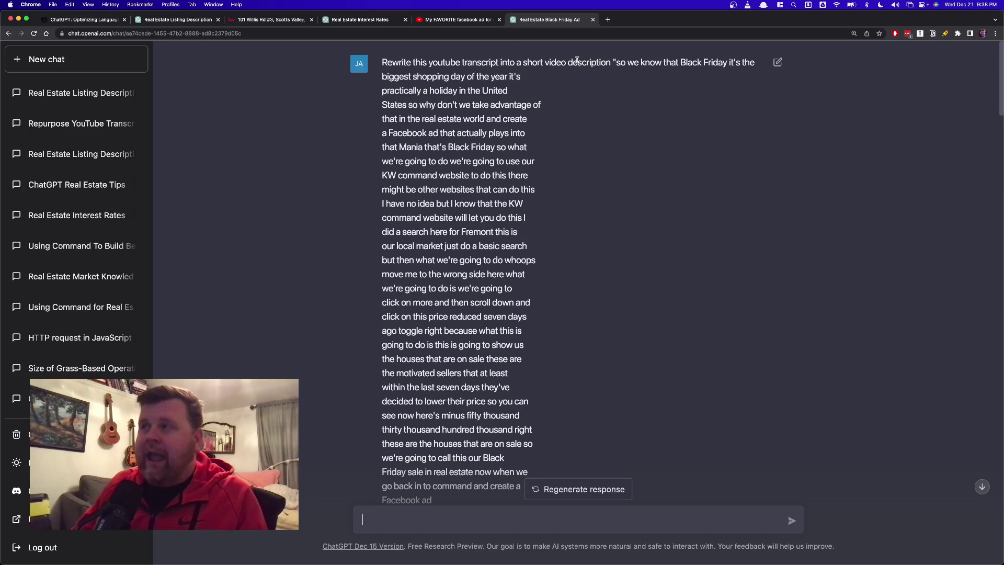
left_click_drag(615, 62, 649, 298)
scroll(648, 295, "down", 8)
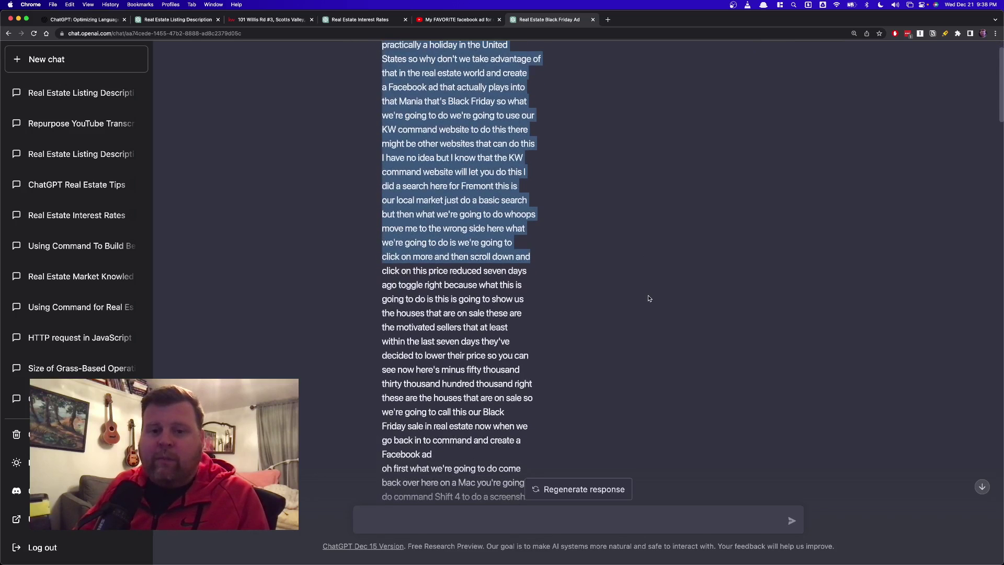
scroll(648, 295, "down", 20)
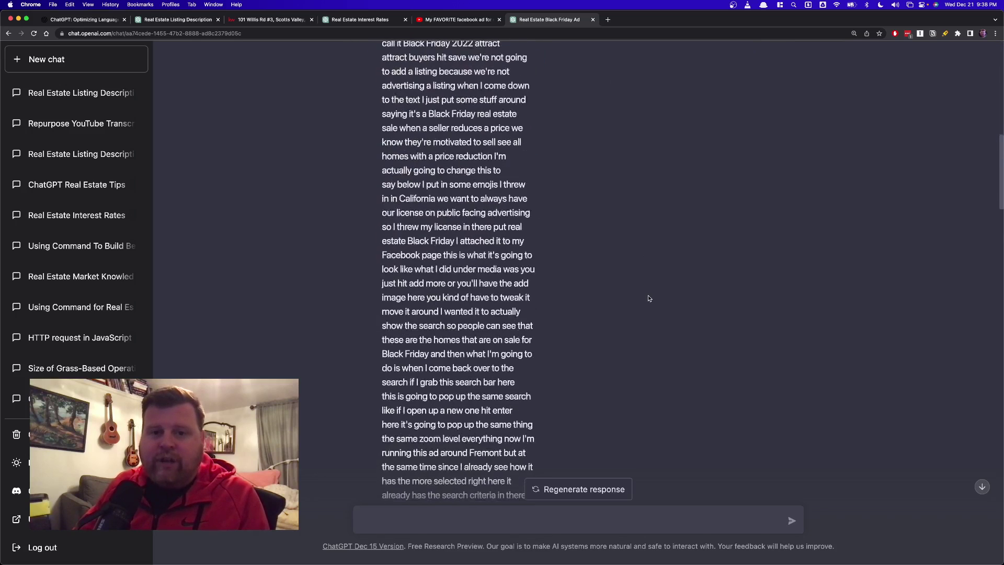
scroll(648, 296, "down", 13)
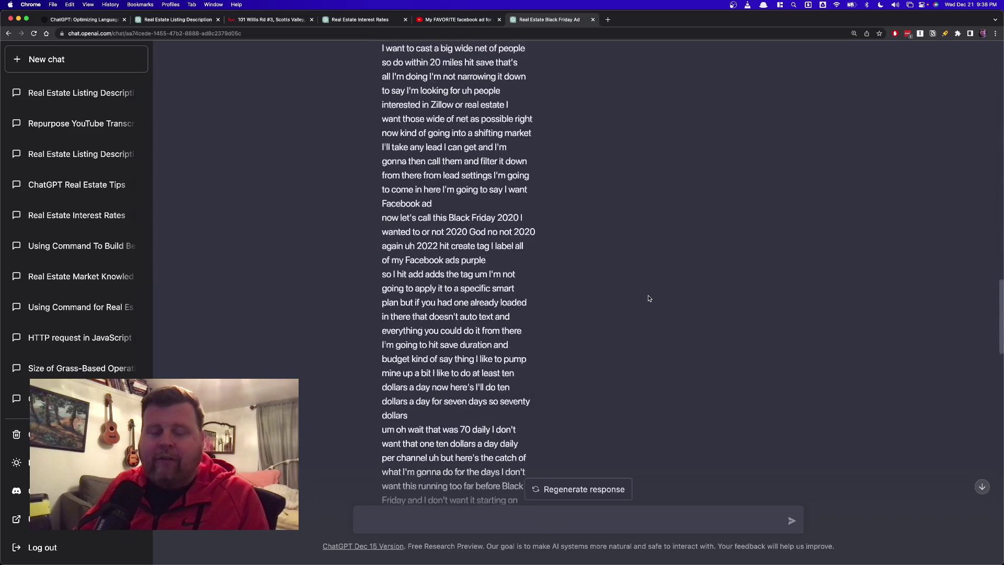
scroll(648, 298, "down", 8)
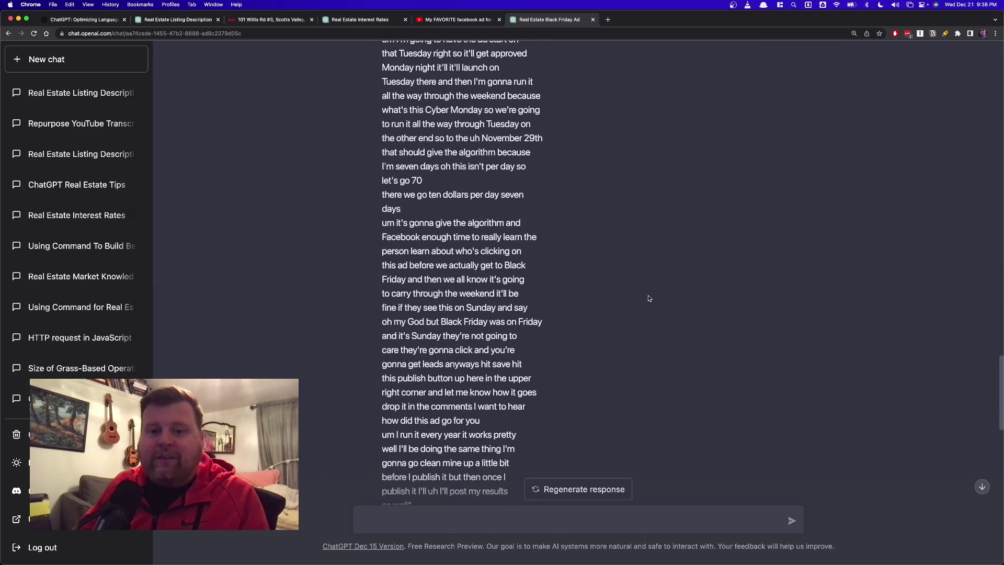
scroll(648, 298, "down", 1)
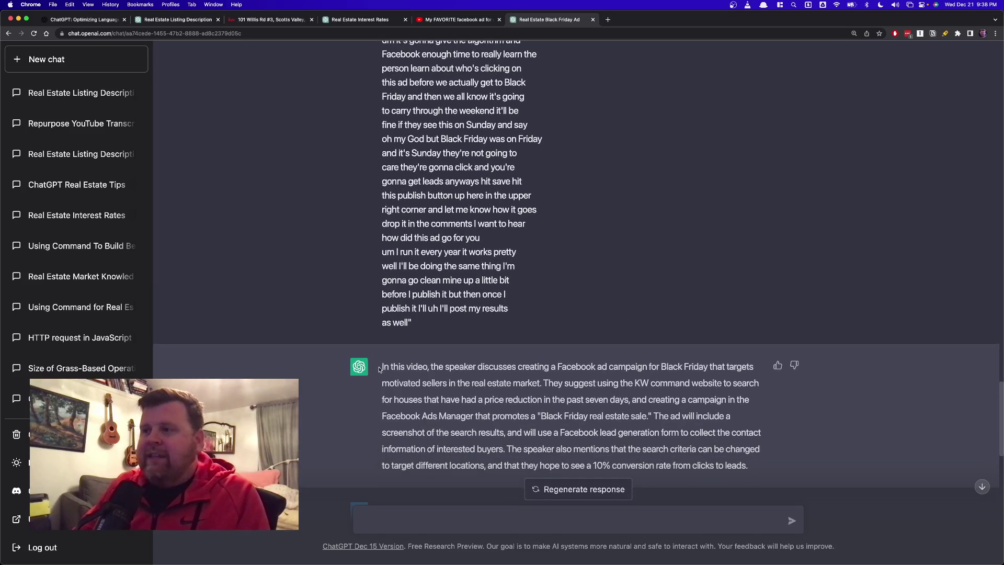
Highlight the summary's KW command website, Facebook Ads Manager and real estate market mentions.
left_click_drag(389, 366, 549, 400)
left_click(548, 394)
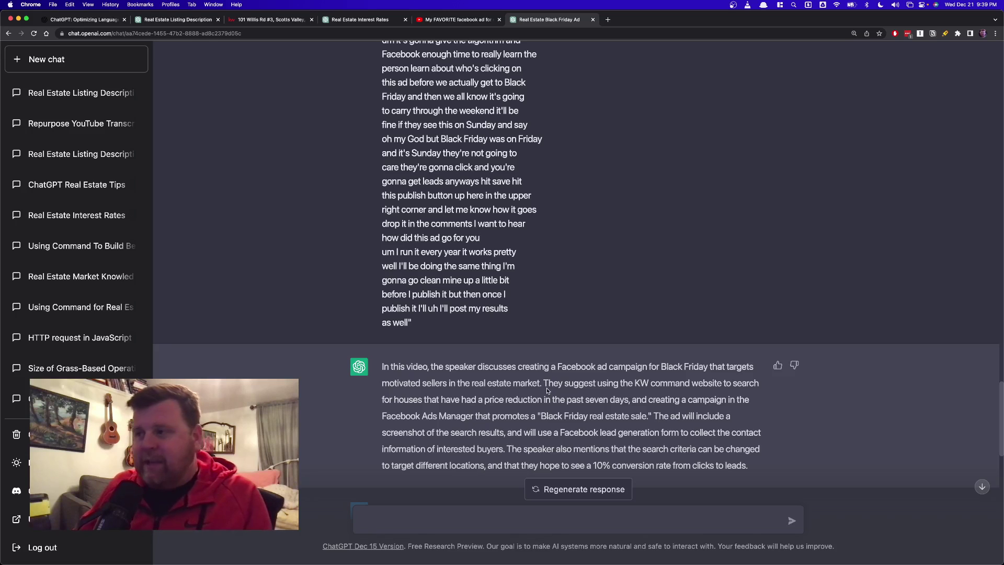
left_click_drag(548, 384, 676, 394)
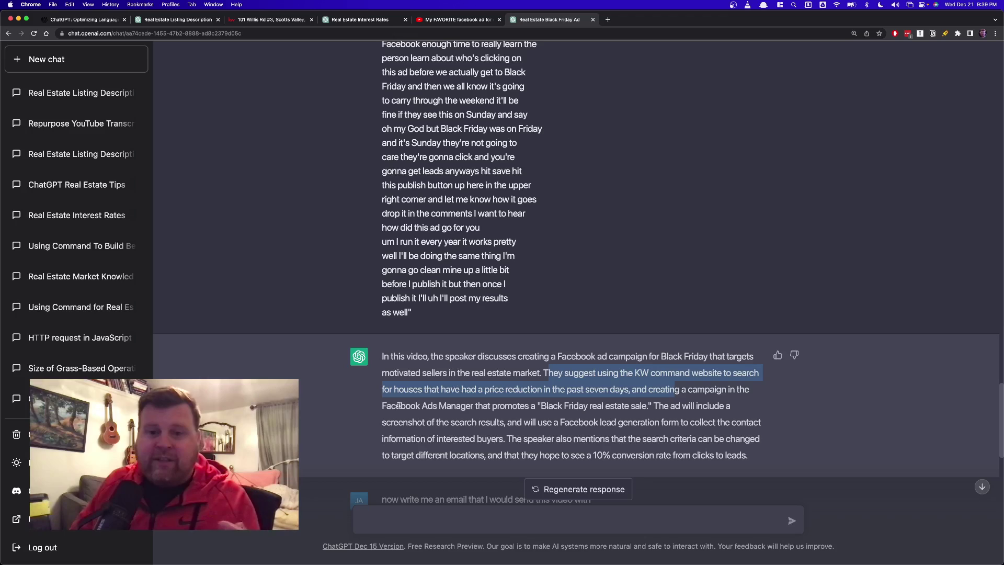
left_click_drag(383, 406, 474, 406)
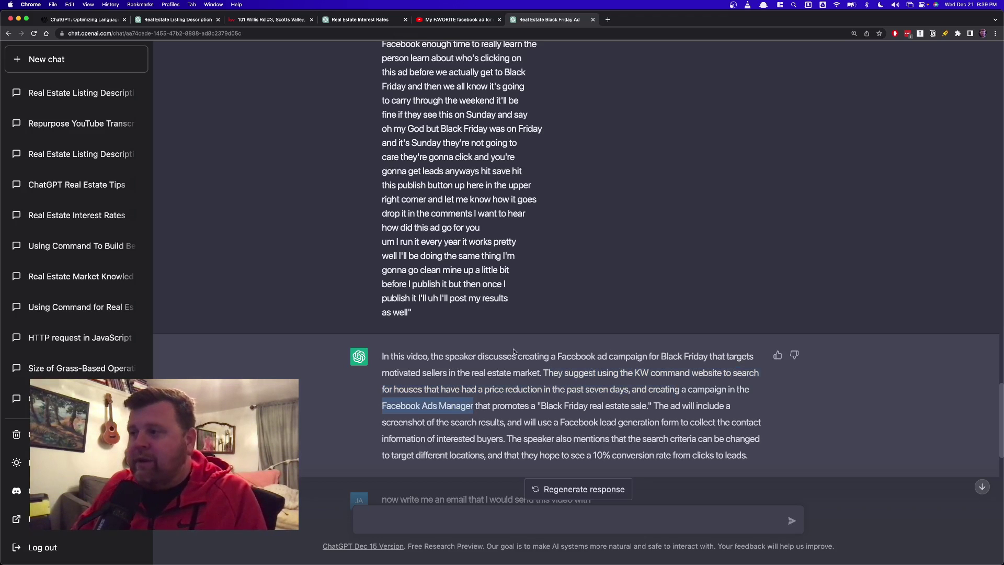
left_click_drag(472, 373, 544, 373)
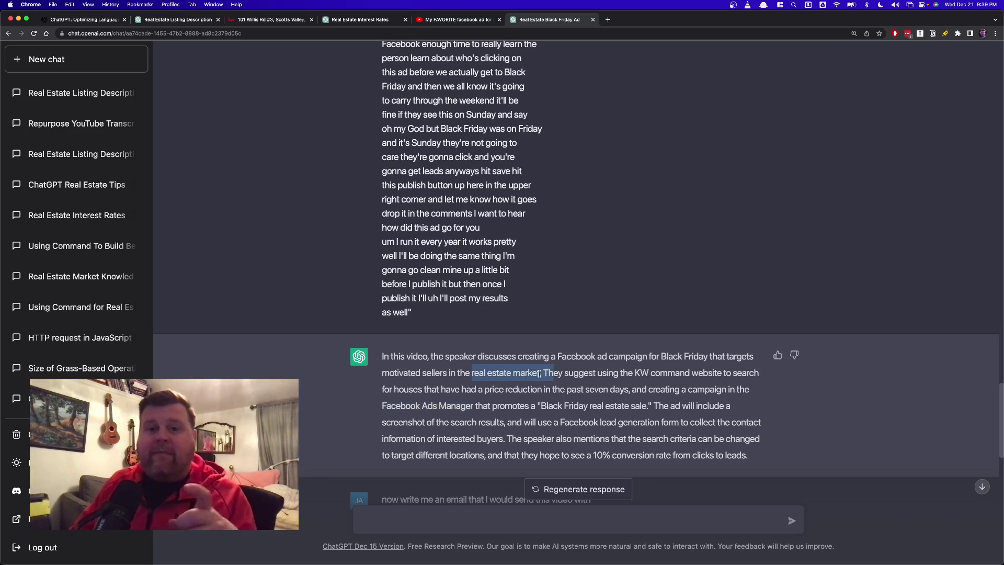
left_click(465, 365)
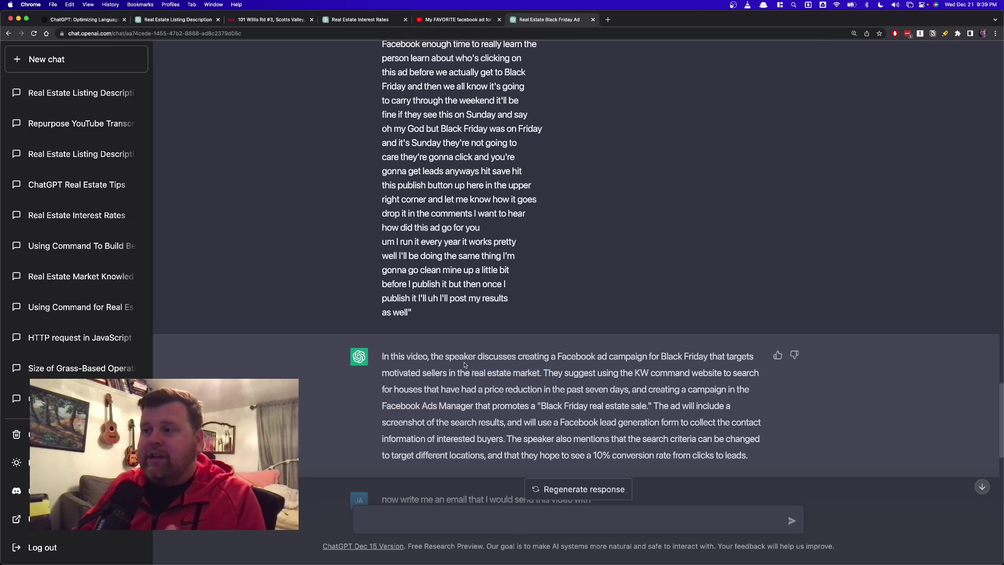
Return to the 'My FAVORITE facebook ad for real estate agents' video and expand its description.
left_click(444, 20)
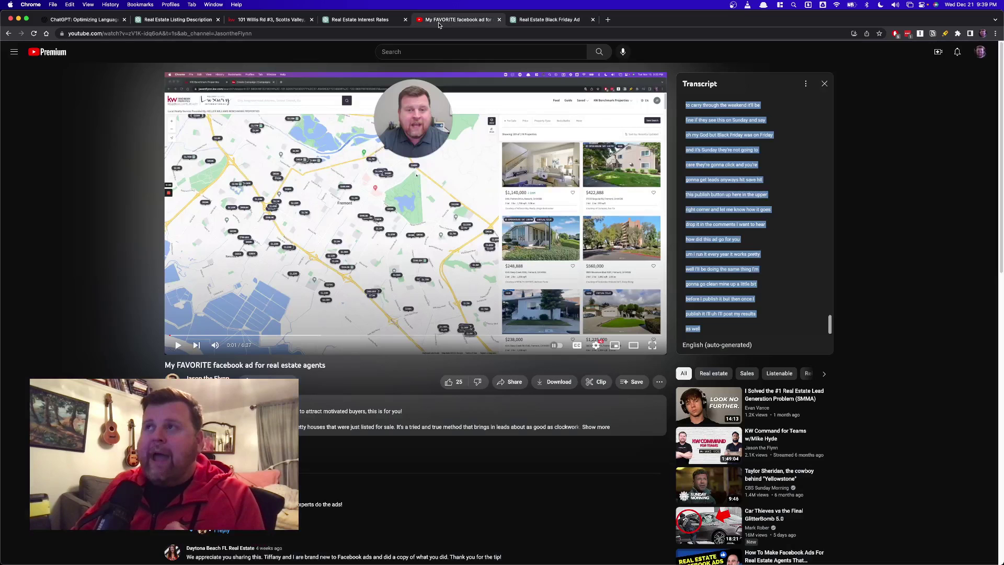
left_click(596, 427)
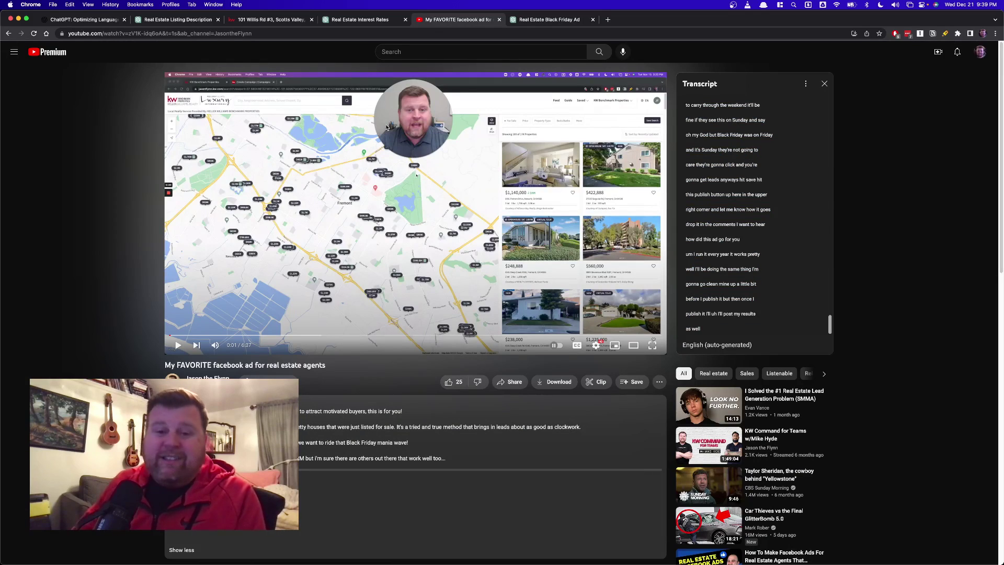
Return to the Black Friday Ad chat and scroll down to the drafted Dear Team email.
left_click(549, 19)
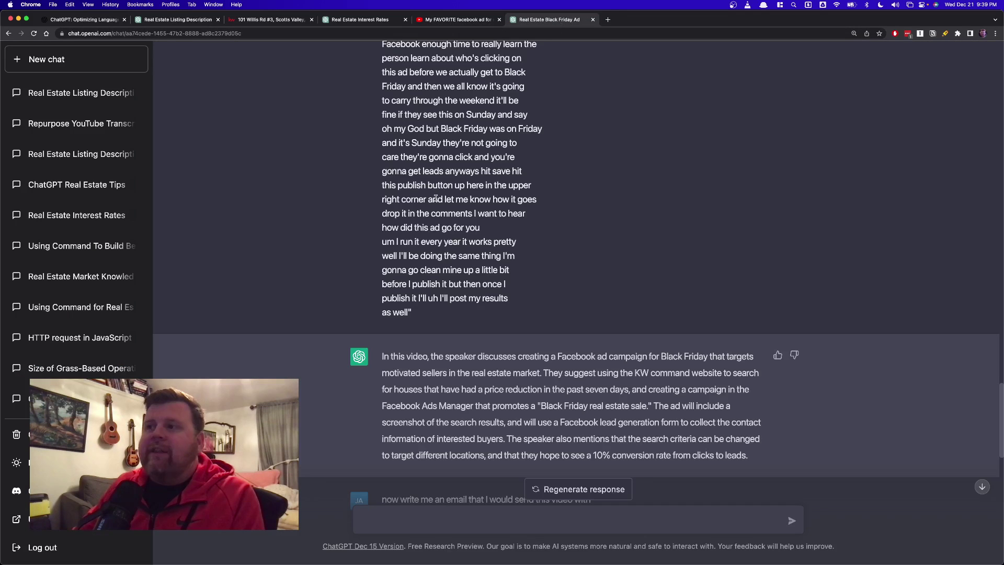
scroll(411, 300, "down", 2)
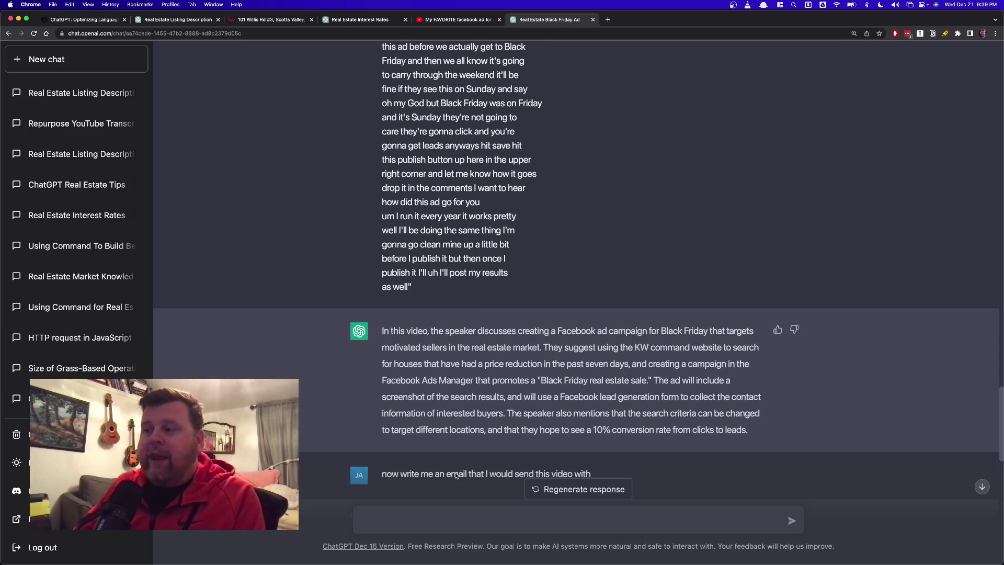
scroll(559, 385, "down", 4)
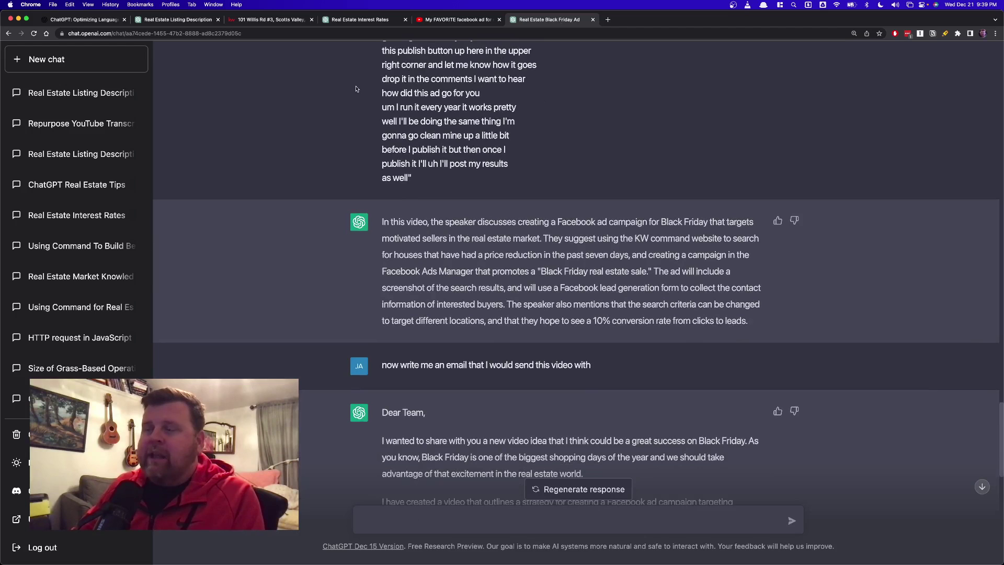
scroll(451, 260, "down", 9)
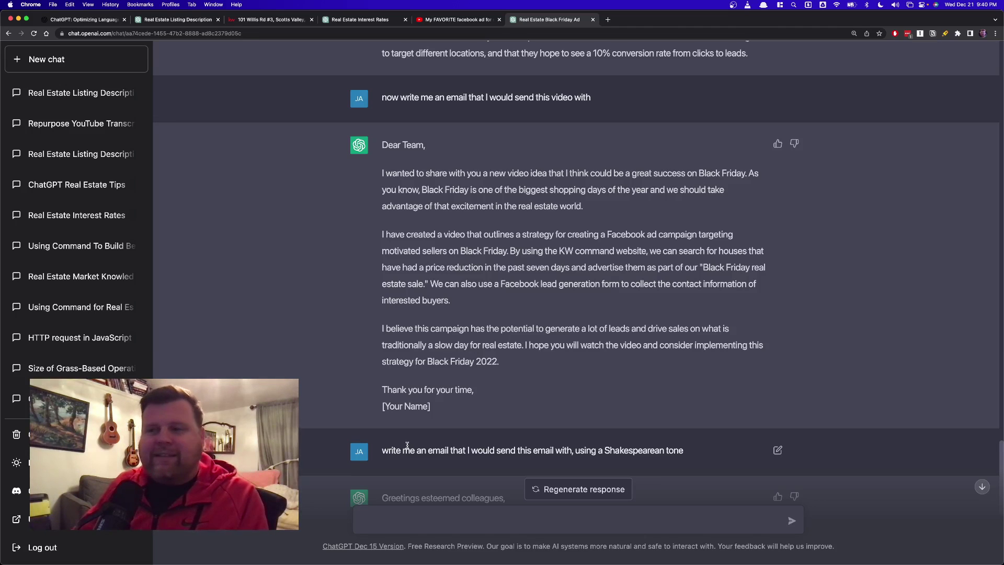
scroll(407, 445, "down", 10)
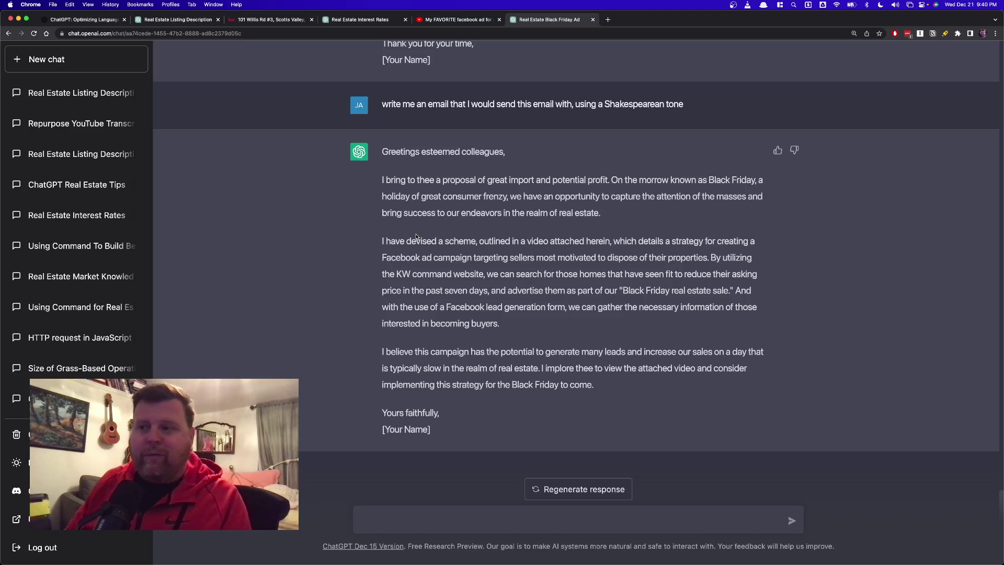
Send the prompt 'now create me a blog post from the above youtube transcript'.
left_click(454, 514)
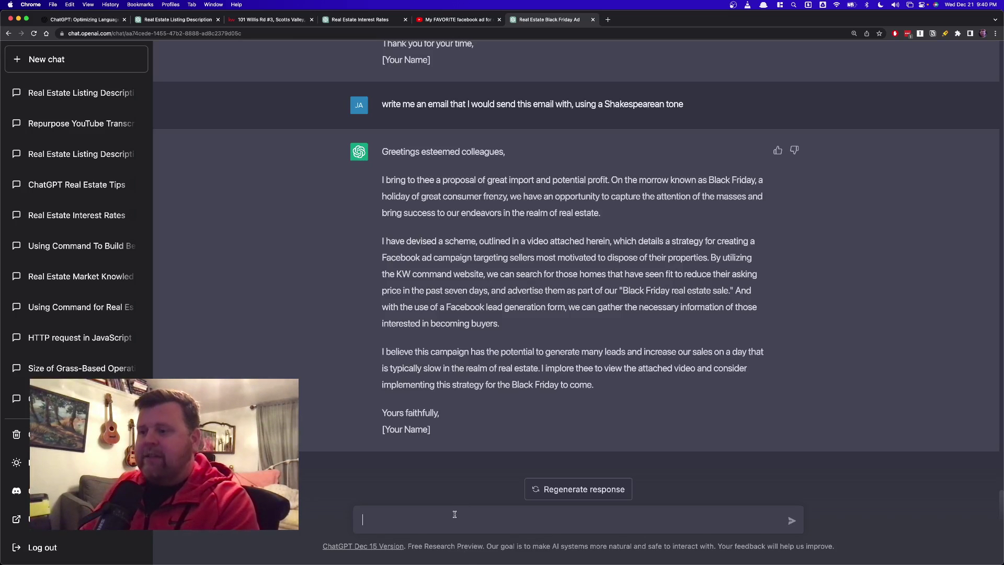
type("now create")
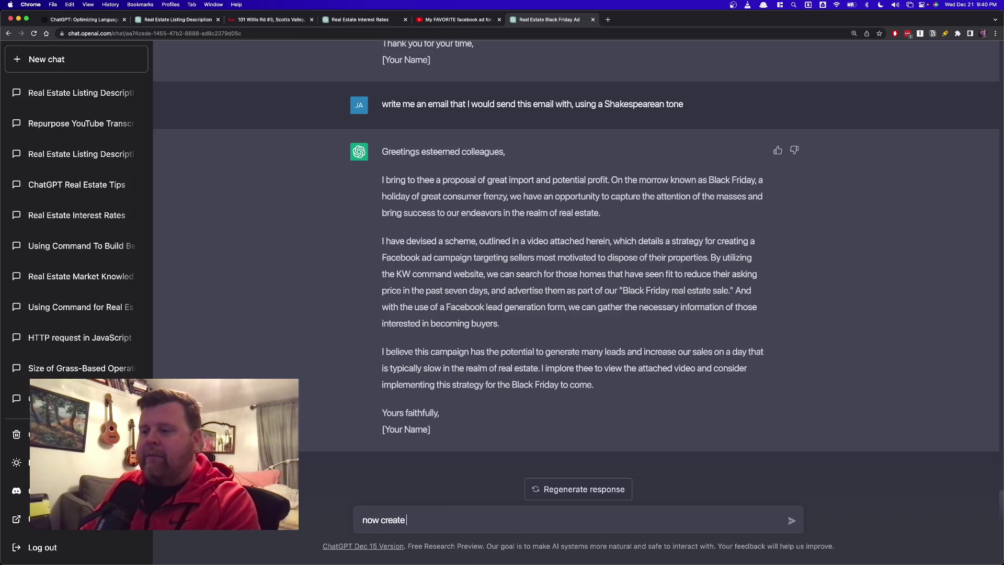
type(" me a blog post f")
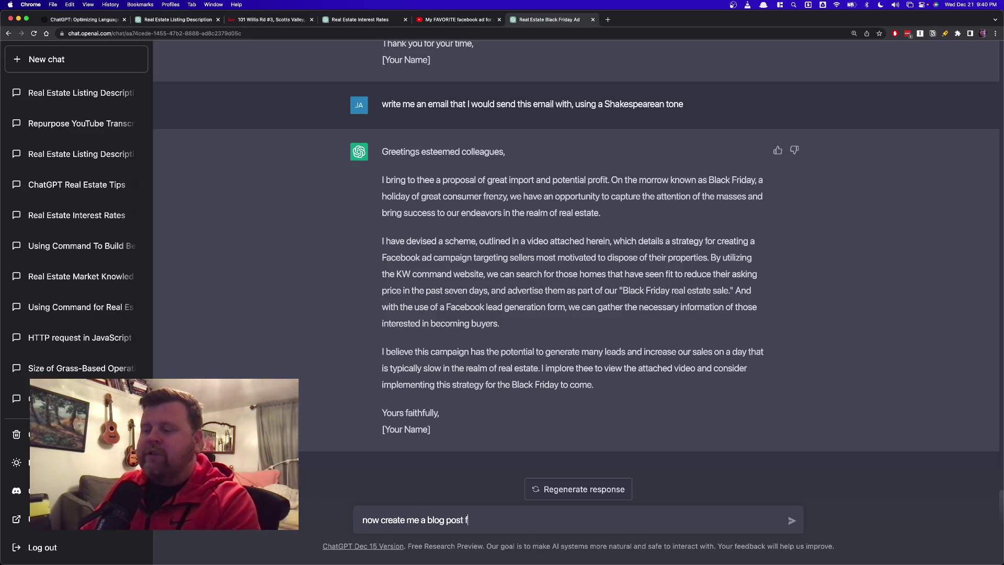
type("rom the above yo")
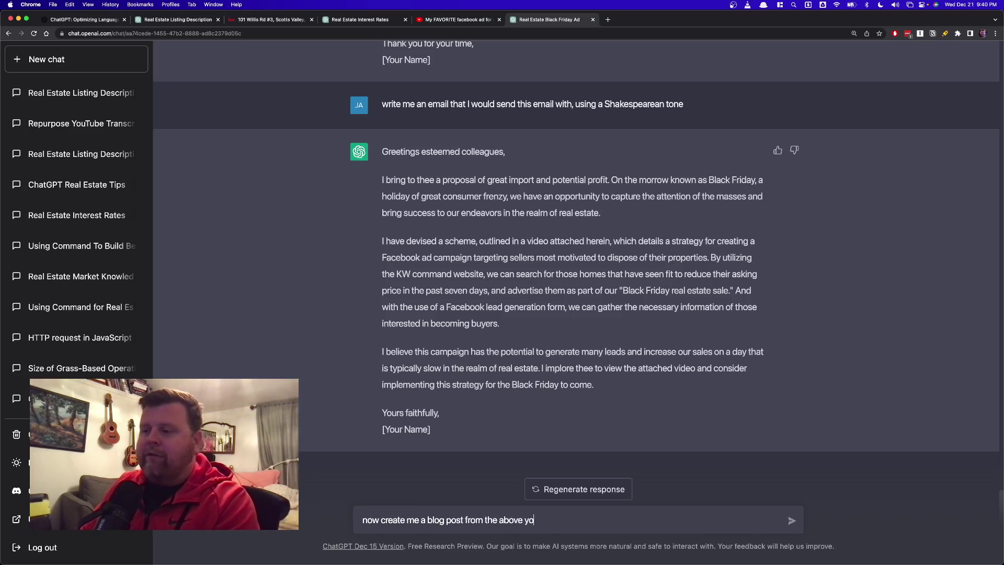
type("utube transcript")
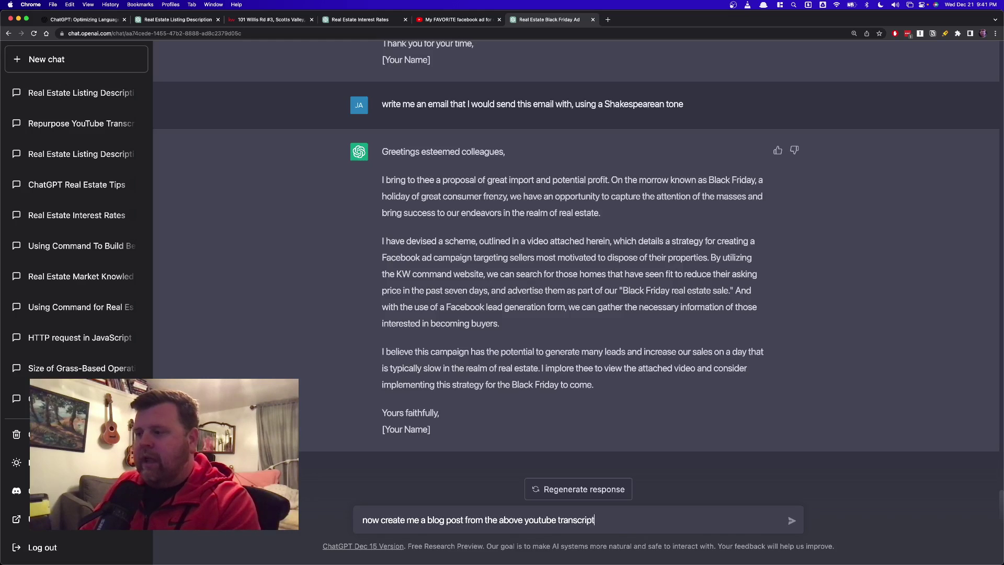
key("Return")
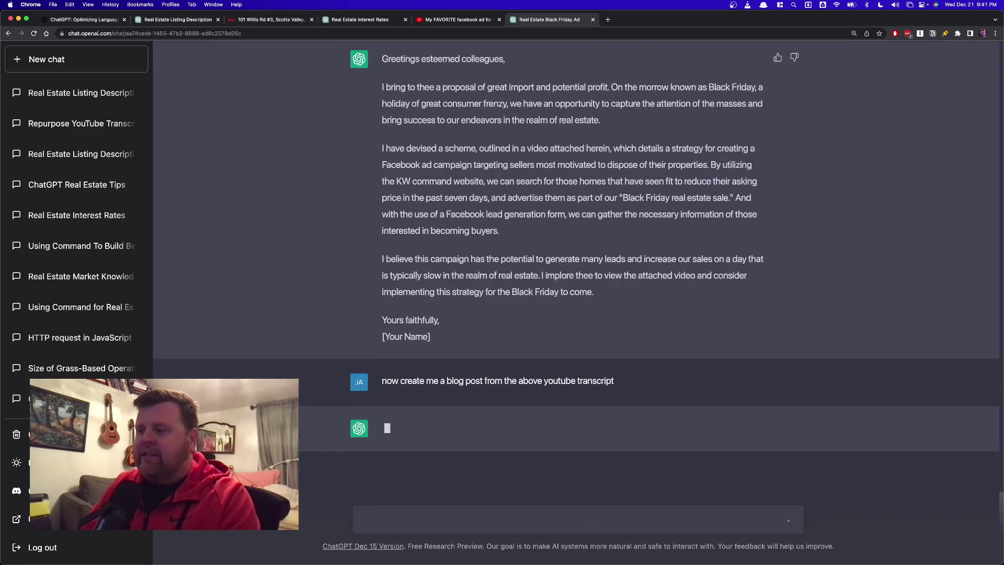